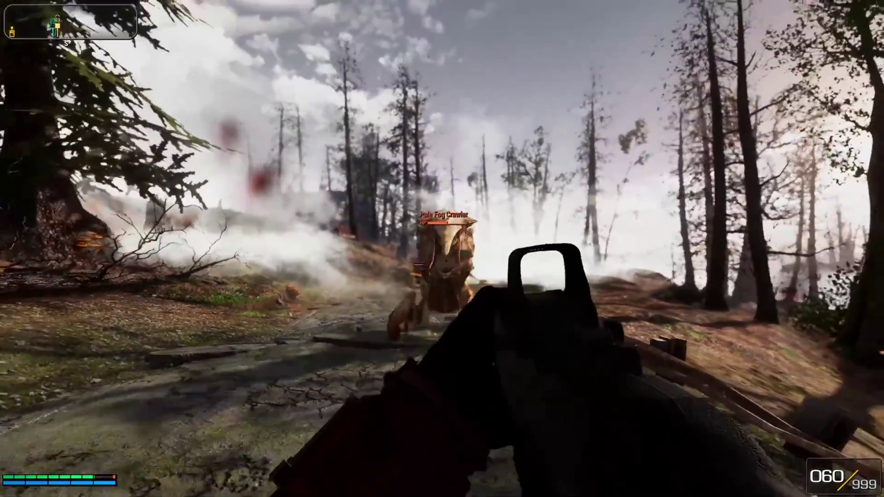
Step: Shoot the Pale Fog Crawler until it dies, reload, and aim again at the next enemy
{"action": "left_click_drag", "start_coordinate": [442, 248], "coordinate": [442, 248]}
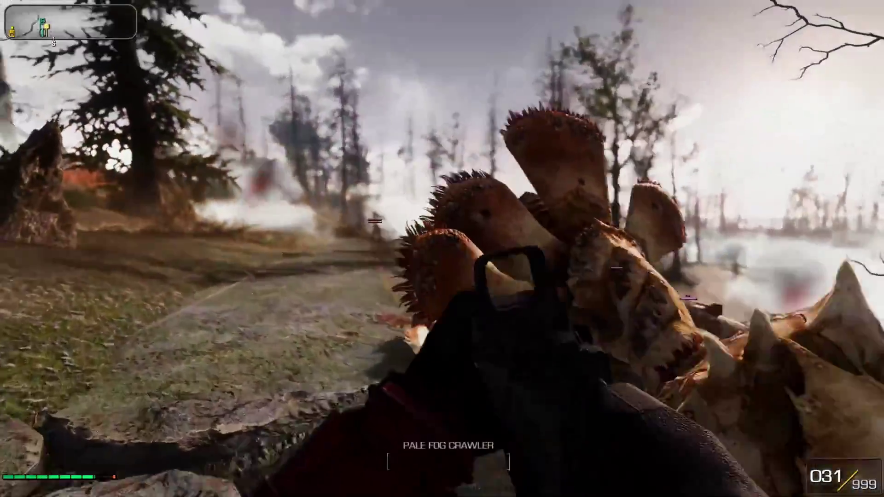
{"action": "right_click", "coordinate": [442, 249]}
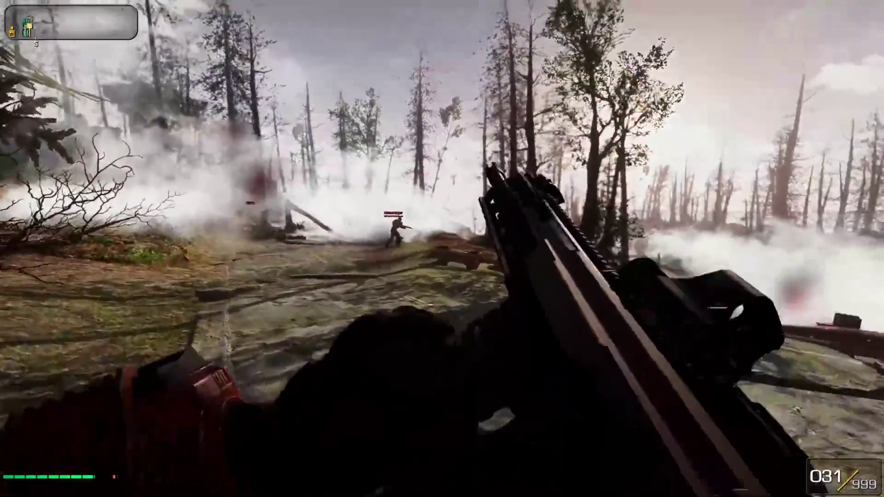
{"action": "key", "text": "r"}
{"action": "right_click", "coordinate": [442, 248]}
{"action": "left_click_drag", "start_coordinate": [443, 249], "coordinate": [442, 249]}
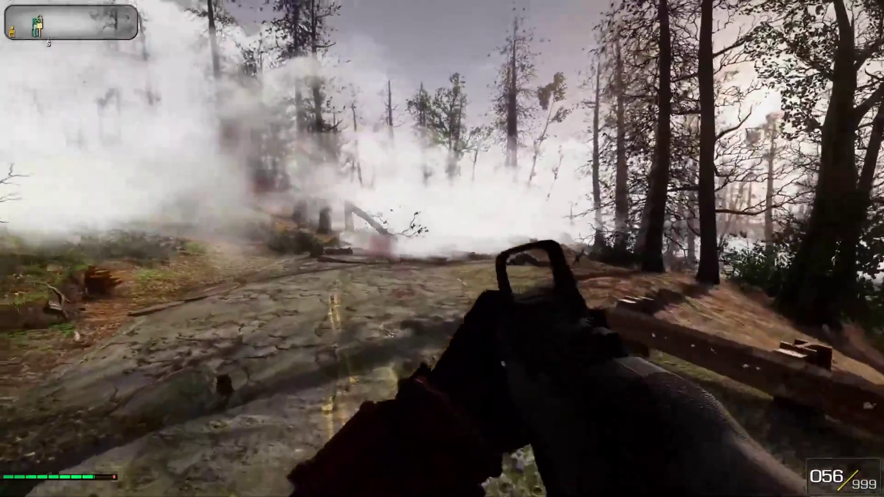
Step: Sprint off the road toward the stump and keep firing while leaving the smoke
{"action": "key", "text": "shift+w"}
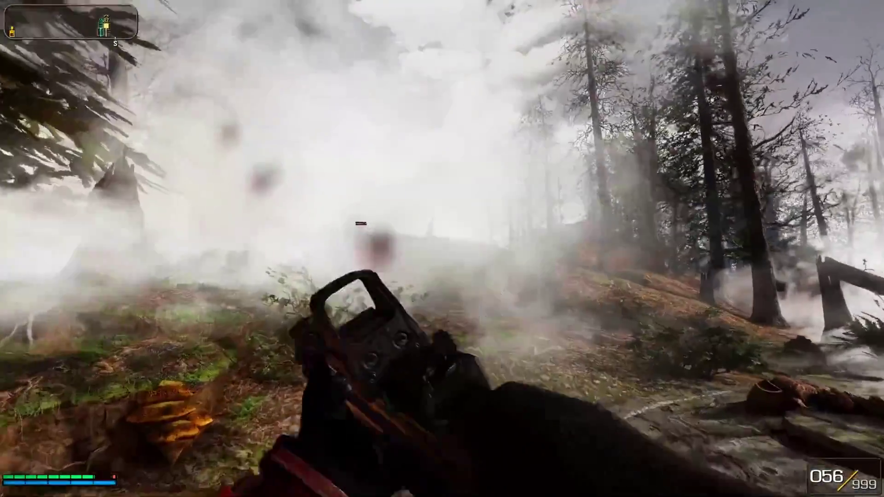
{"action": "left_click", "coordinate": [442, 249]}
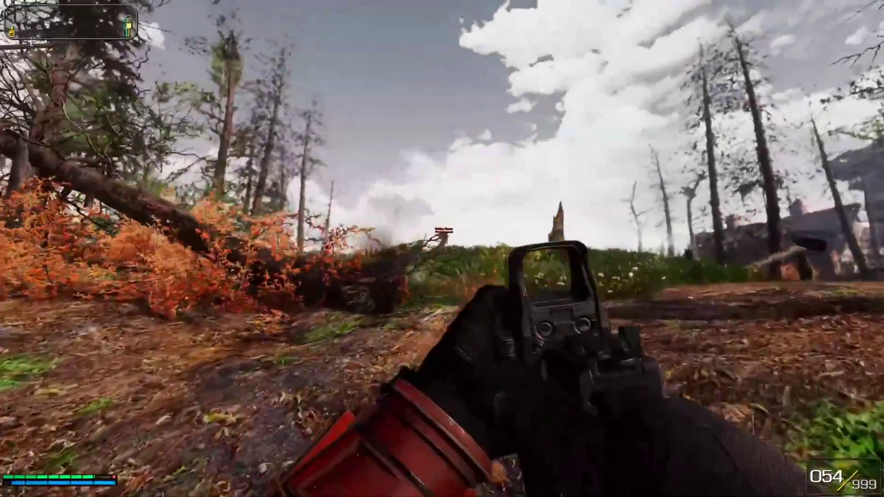
{"action": "left_click_drag", "start_coordinate": [443, 248], "coordinate": [442, 248]}
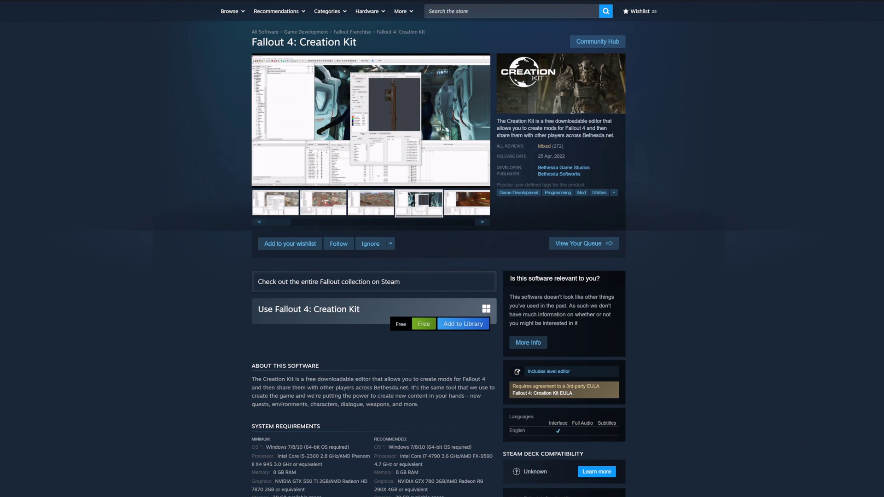
Step: Add Fallout 4: Creation Kit to the Steam library and dismiss the confirmation
{"action": "left_click", "coordinate": [454, 326]}
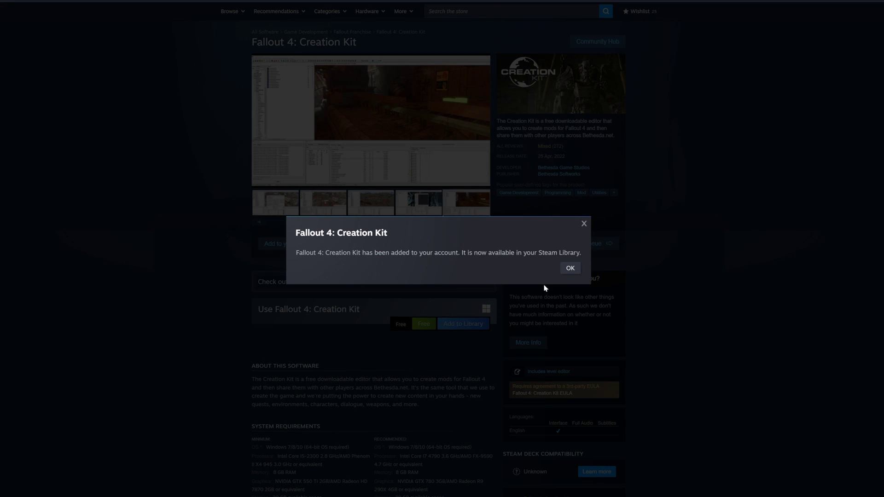
{"action": "left_click", "coordinate": [570, 269]}
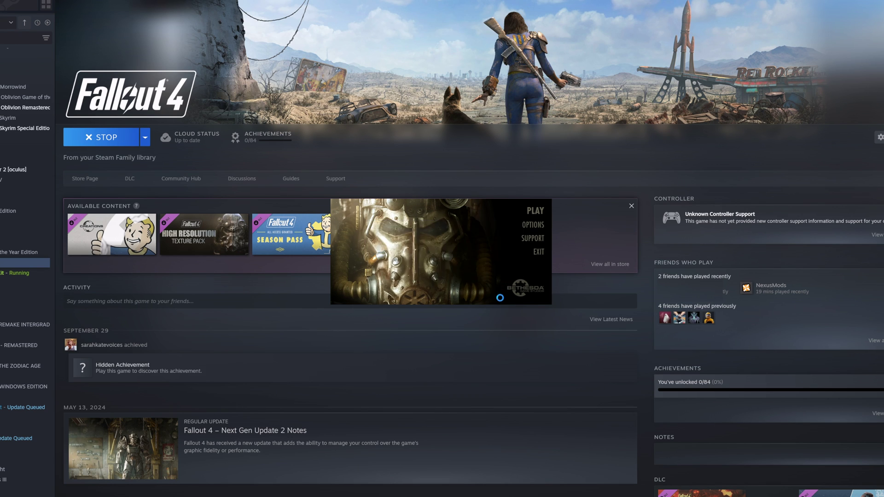
Step: Dismiss the launcher message, start Fallout 4, and choose Quit on the main menu
{"action": "left_click", "coordinate": [482, 275]}
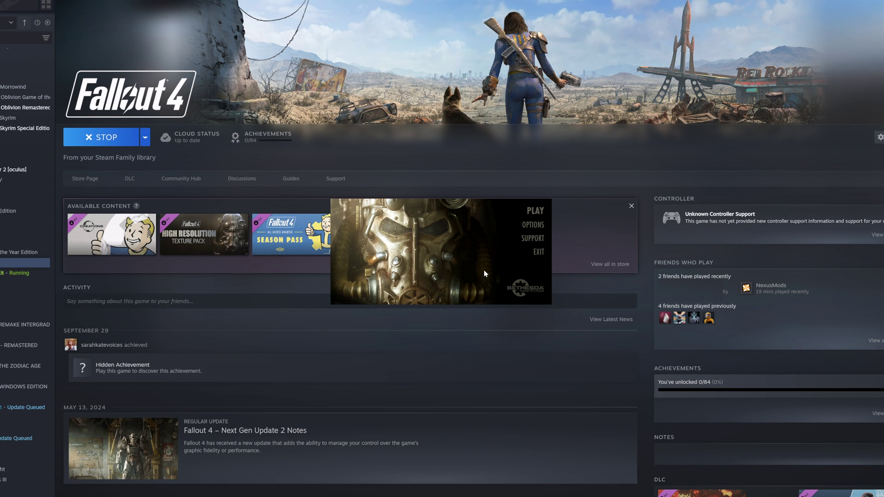
{"action": "left_click", "coordinate": [535, 211]}
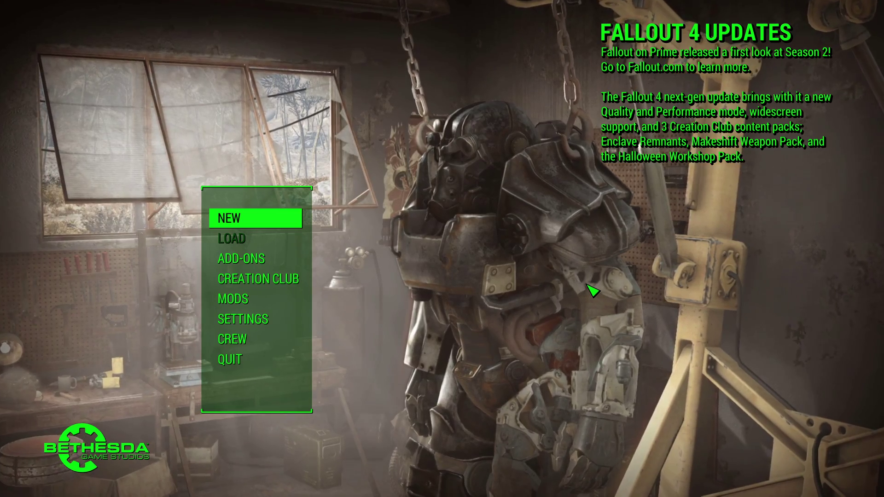
{"action": "left_click", "coordinate": [260, 361]}
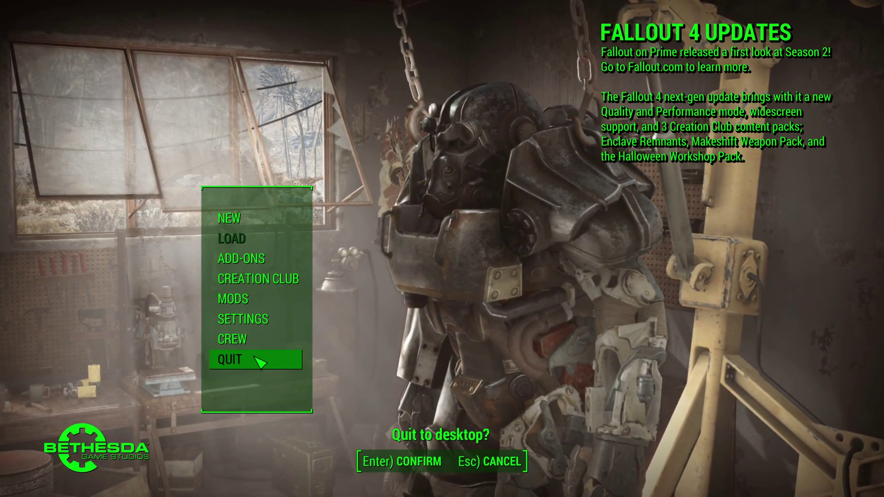
Step: Confirm quitting to the desktop, launch Creation Kit, and close its startup Warnings window
{"action": "left_click", "coordinate": [405, 462]}
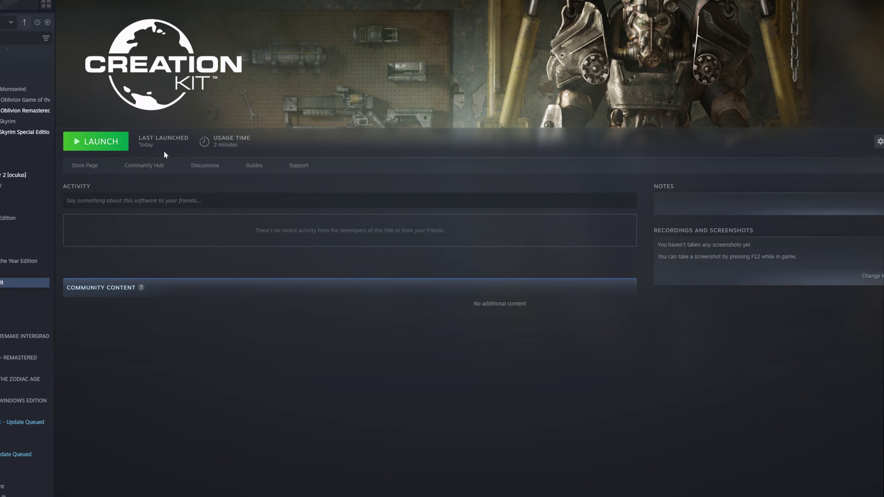
{"action": "left_click", "coordinate": [109, 142]}
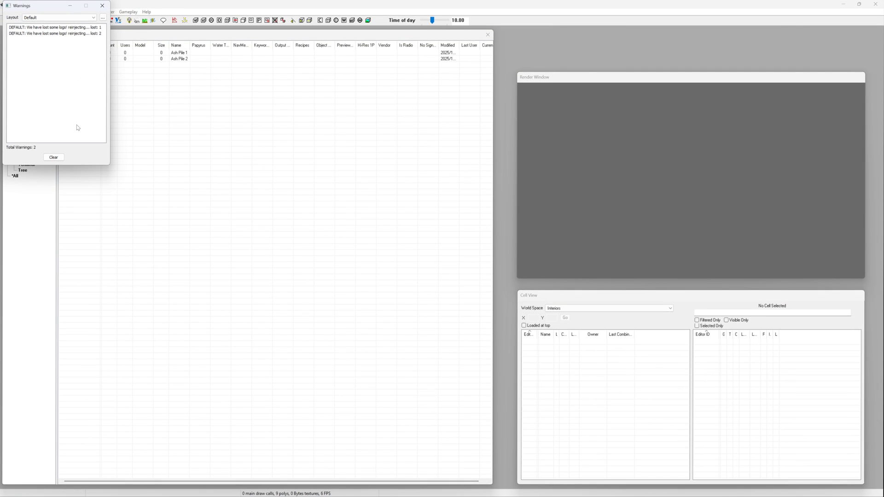
{"action": "left_click", "coordinate": [102, 5]}
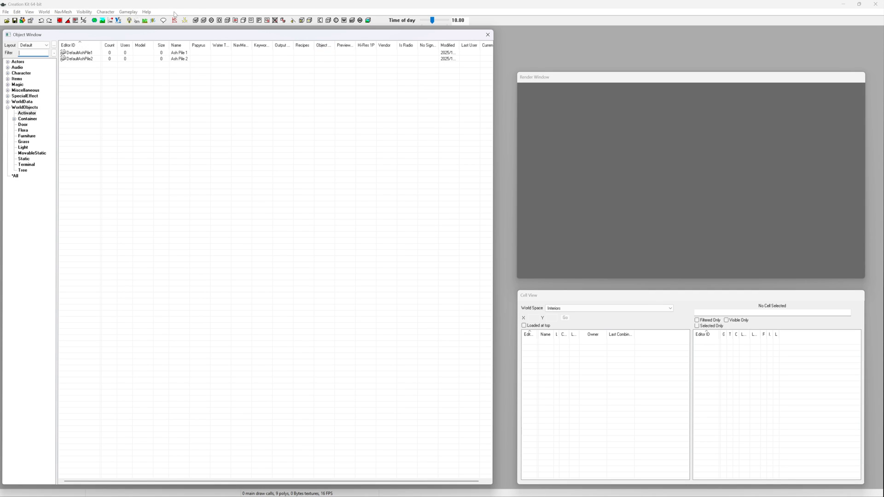
Step: Open the Data files list and tick Fallout4.esm for loading
{"action": "left_click", "coordinate": [5, 12]}
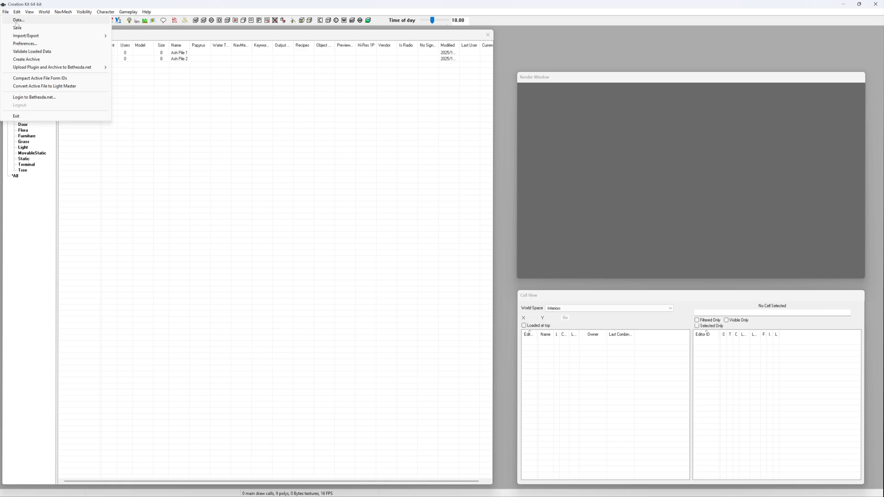
{"action": "left_click", "coordinate": [15, 19]}
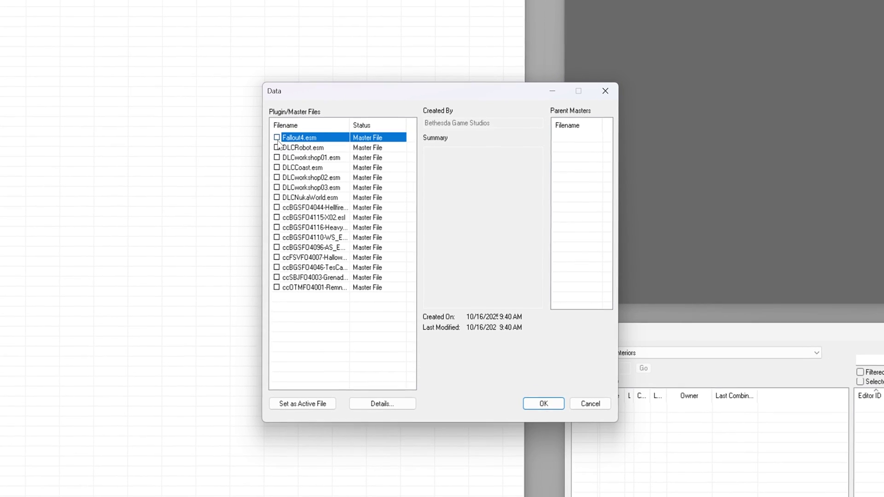
{"action": "left_click", "coordinate": [276, 137]}
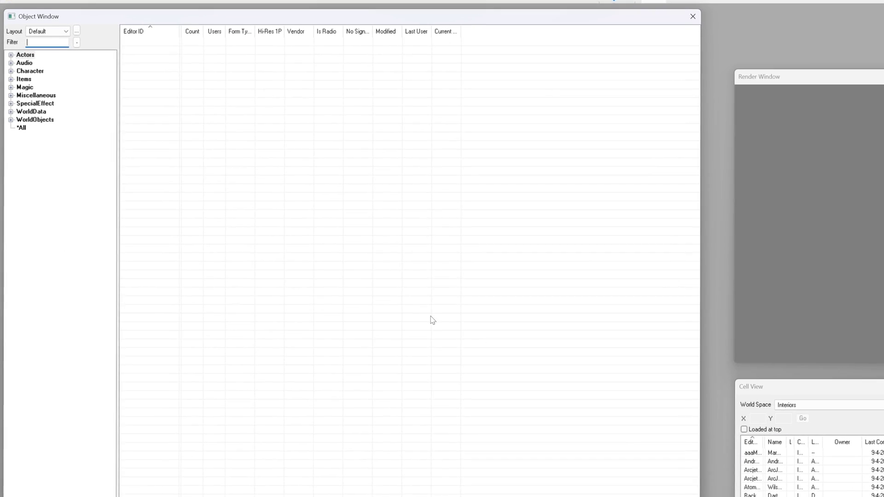
Step: List the Items > Weapon records filtered by '10mm'
{"action": "left_click", "coordinate": [26, 79]}
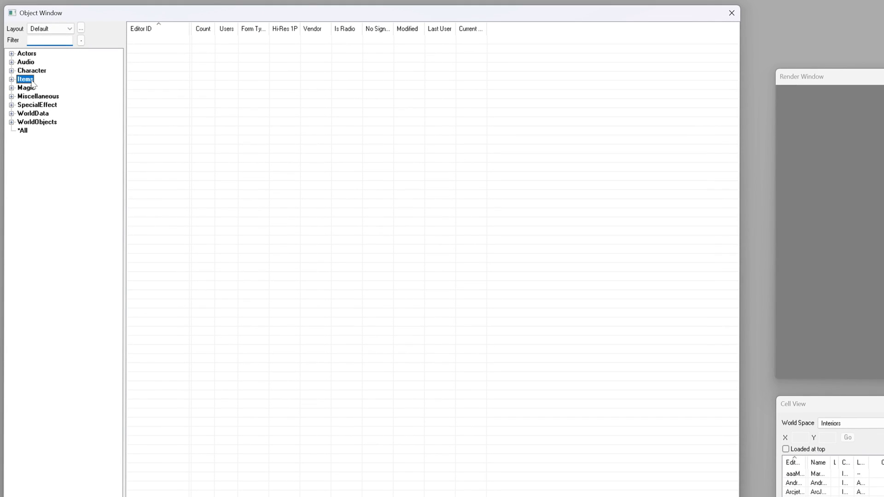
{"action": "left_click", "coordinate": [12, 80]}
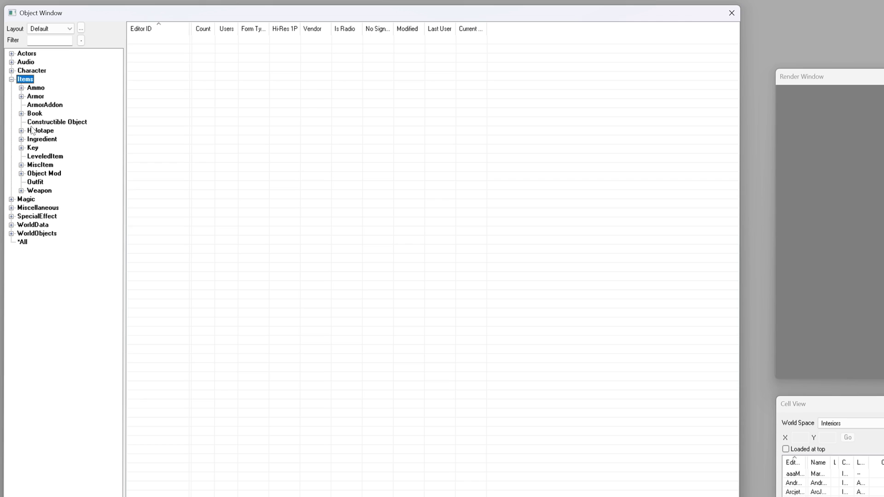
{"action": "left_click", "coordinate": [39, 191]}
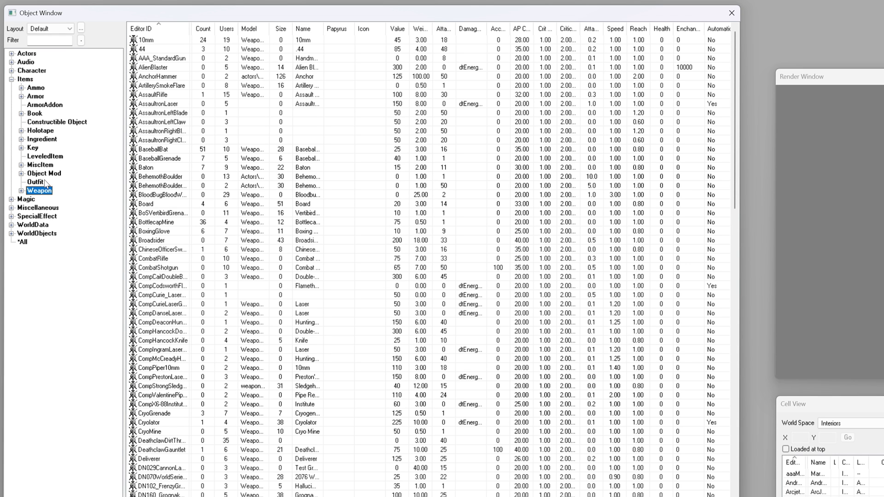
{"action": "left_click", "coordinate": [50, 40]}
{"action": "type", "text": "10mm"}
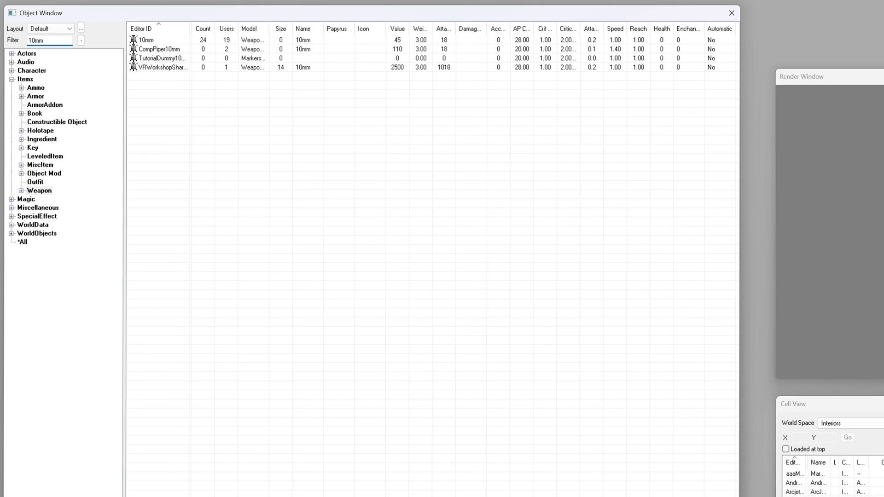
Step: Duplicate the 10mm weapon record, creating 10mmCOPY0000
{"action": "right_click", "coordinate": [171, 41]}
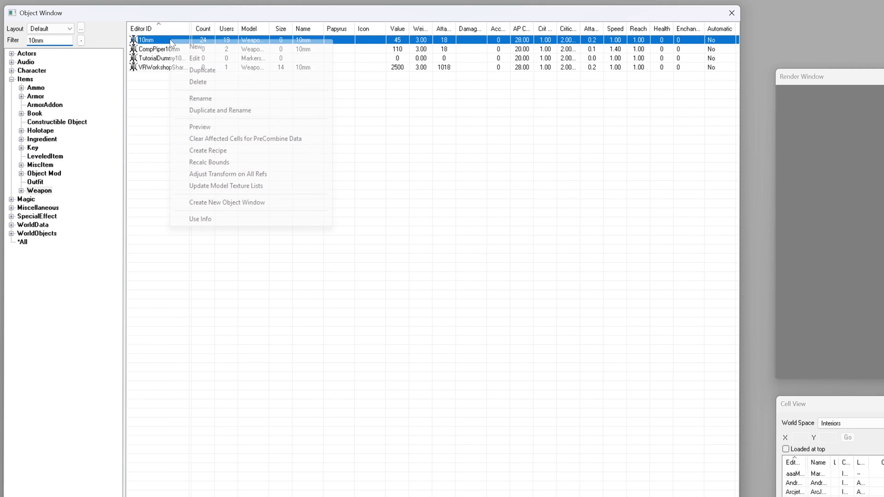
{"action": "left_click", "coordinate": [201, 71]}
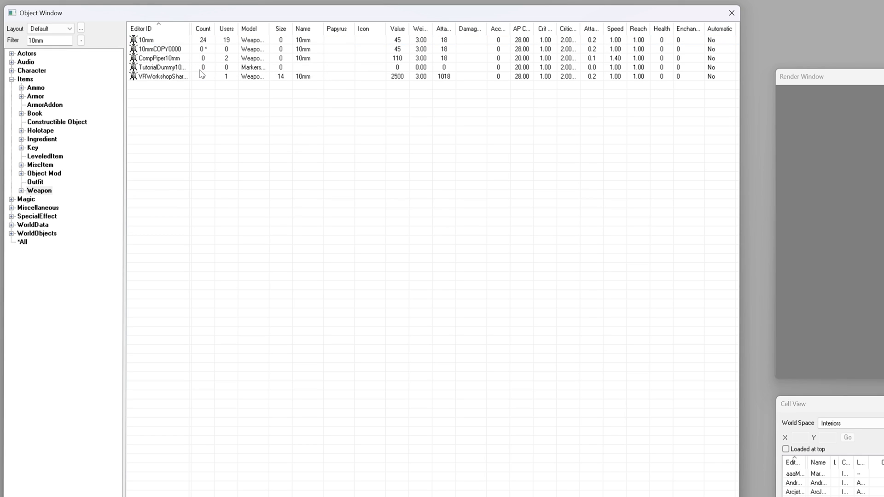
{"action": "left_click", "coordinate": [174, 49]}
{"action": "key", "text": "Delete"}
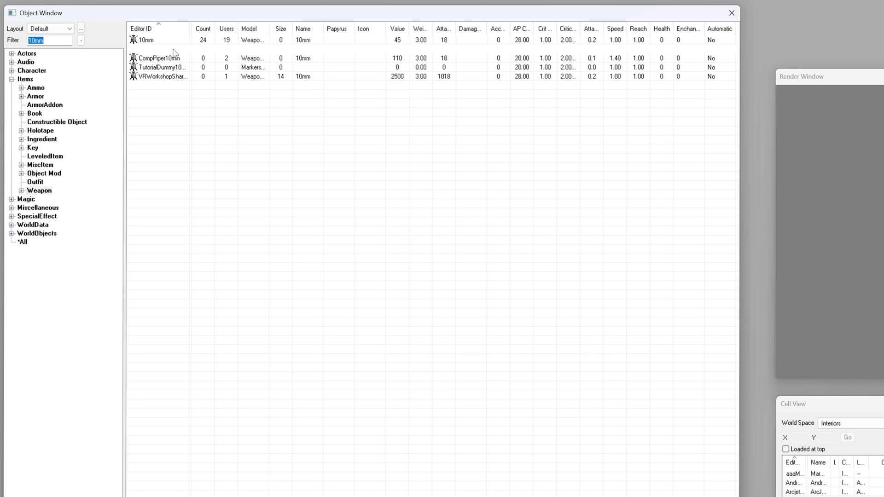
Step: Open 10mmCOPY0000 and set its ID to mypistolmod and name to Ol' Reliable
{"action": "double_click", "coordinate": [173, 49]}
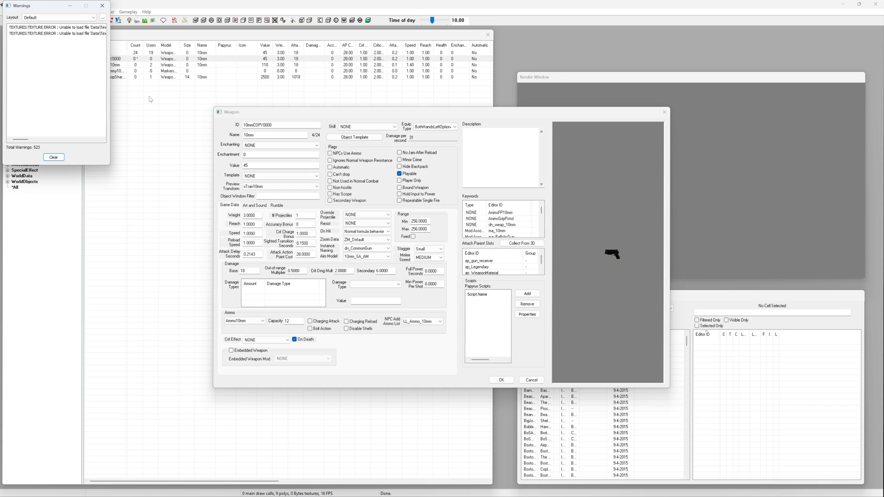
{"action": "left_click", "coordinate": [101, 5]}
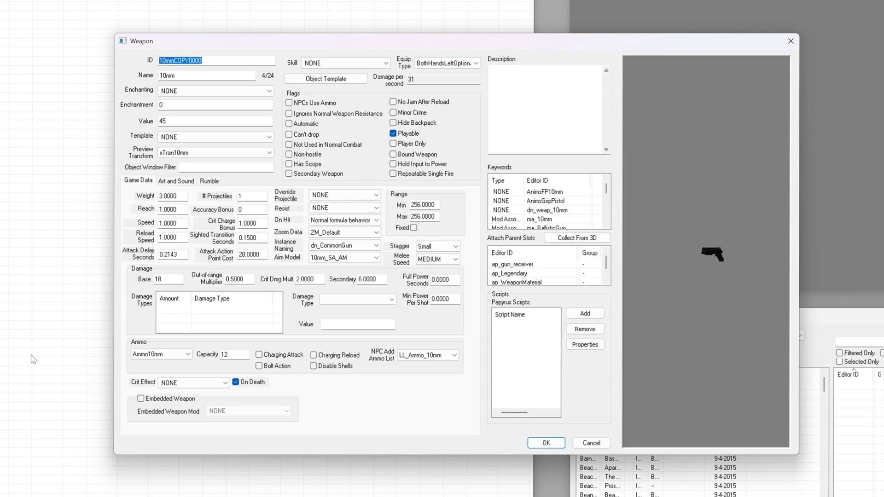
{"action": "type", "text": "mypistolmod"}
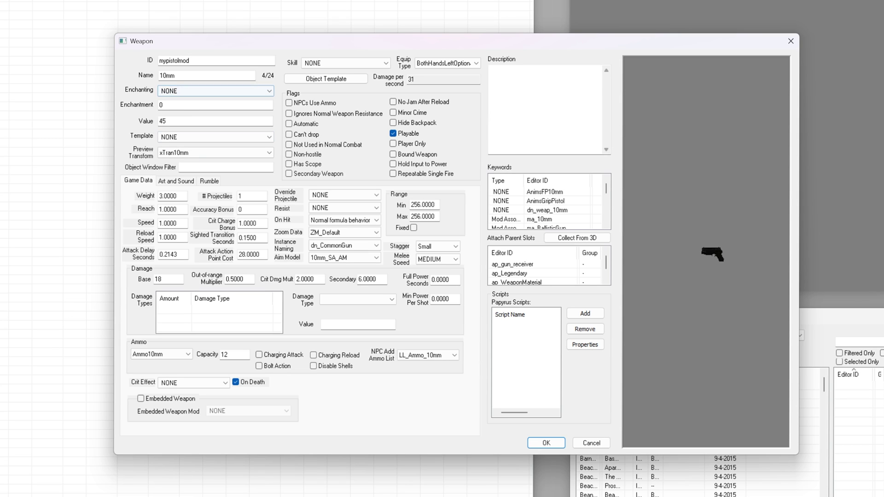
{"action": "key", "text": "Tab"}
{"action": "key", "text": "BackSpace"}
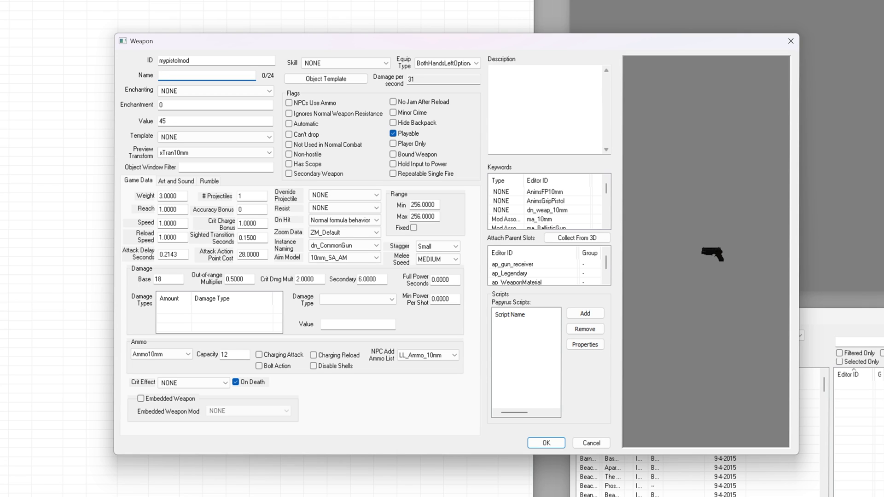
{"action": "type", "text": "0("}
{"action": "type", "text": "' Reliable"}
Step: Set base damage to 2000 and save the weapon as a new form
{"action": "double_click", "coordinate": [158, 279]}
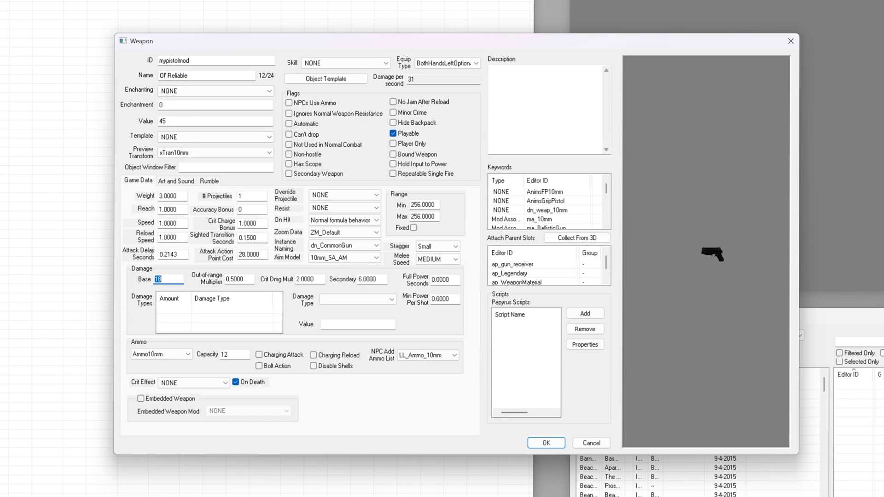
{"action": "type", "text": "2000"}
{"action": "left_click", "coordinate": [546, 443]}
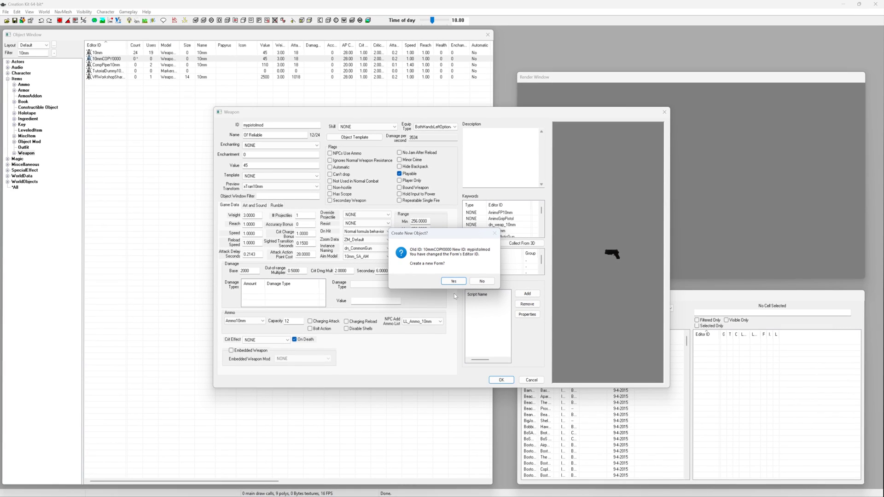
{"action": "left_click", "coordinate": [459, 284]}
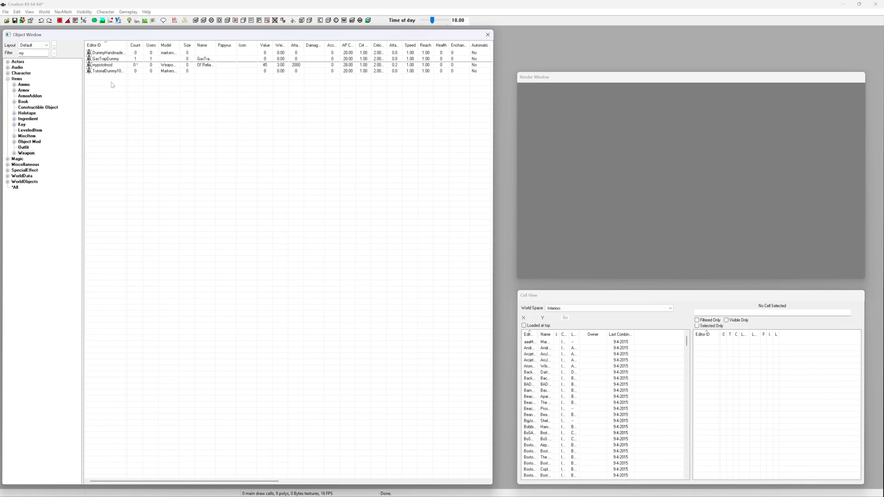
Step: Save the plugin as mypistolmod.esp
{"action": "left_click", "coordinate": [5, 12]}
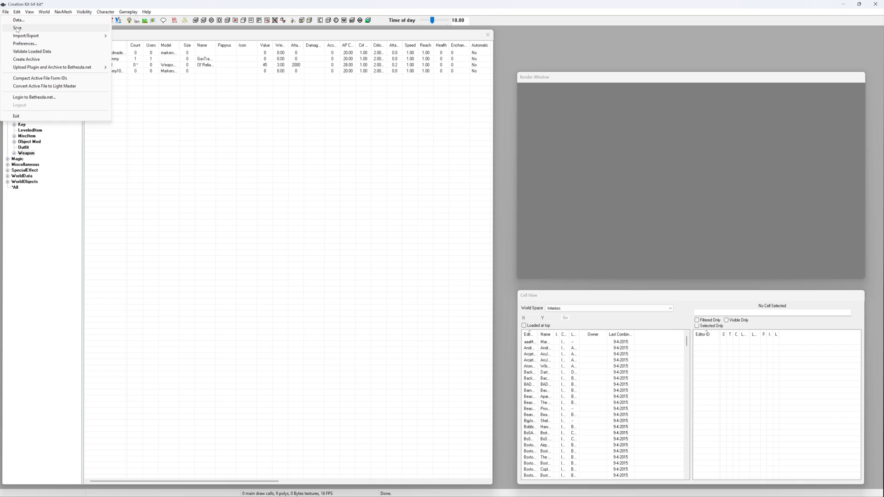
{"action": "left_click", "coordinate": [17, 28]}
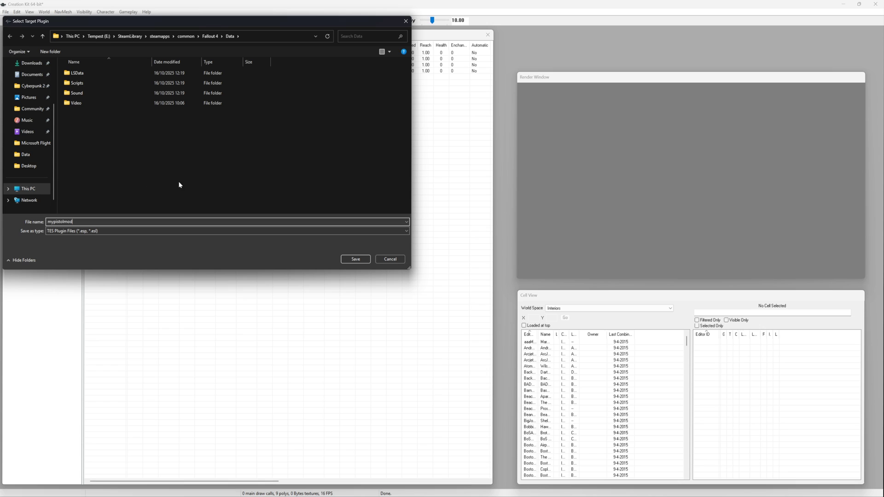
{"action": "left_click", "coordinate": [356, 259]}
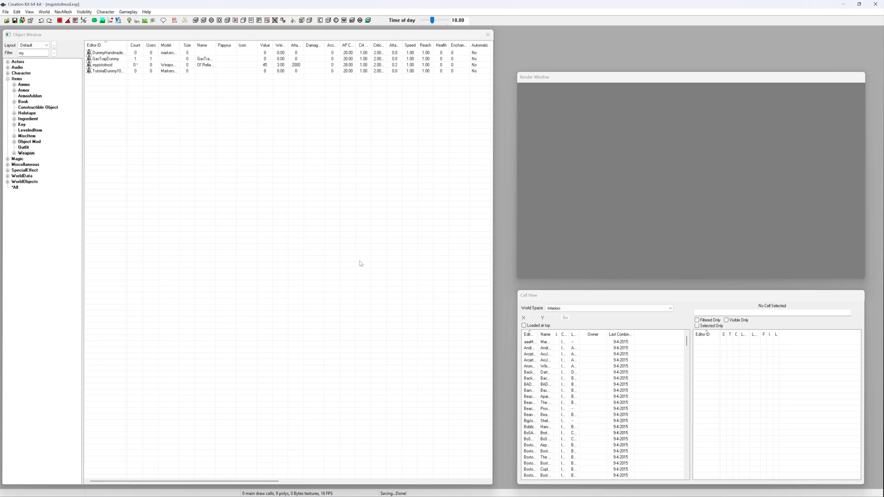
Step: Reload data with mypistolmod.esp ticked and set as the active file
{"action": "left_click", "coordinate": [6, 21]}
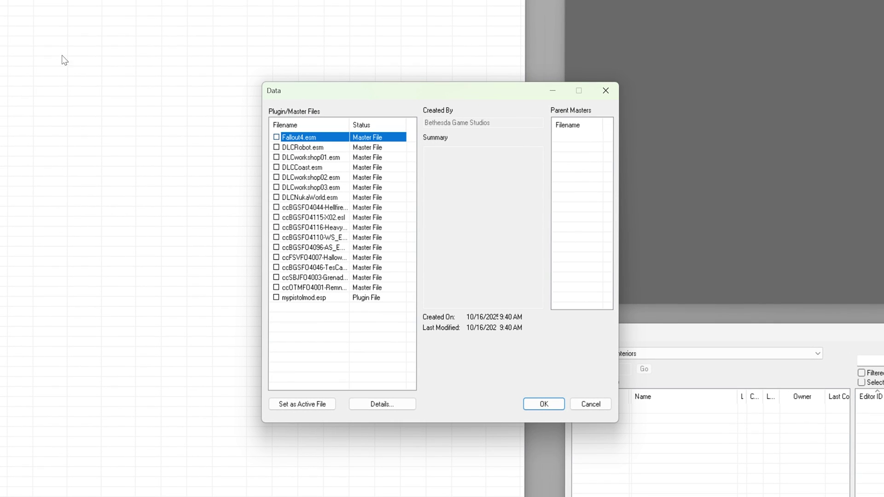
{"action": "left_click", "coordinate": [296, 298]}
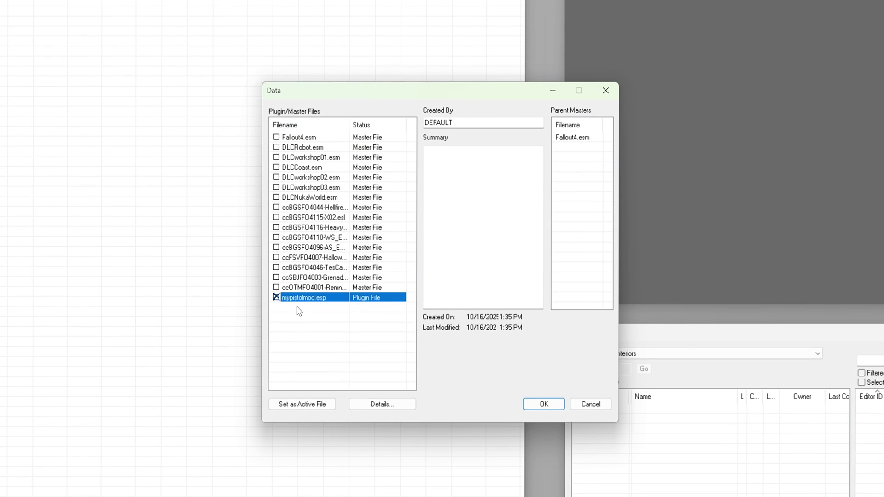
{"action": "left_click", "coordinate": [302, 404]}
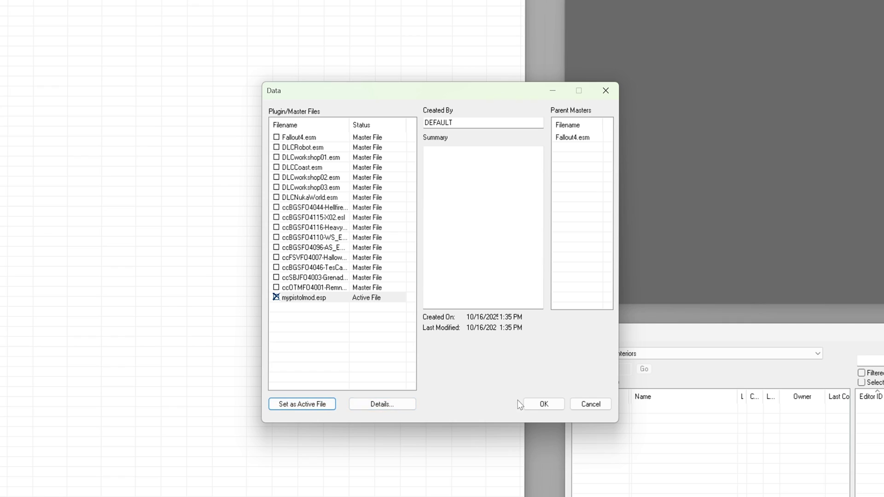
{"action": "left_click", "coordinate": [544, 404]}
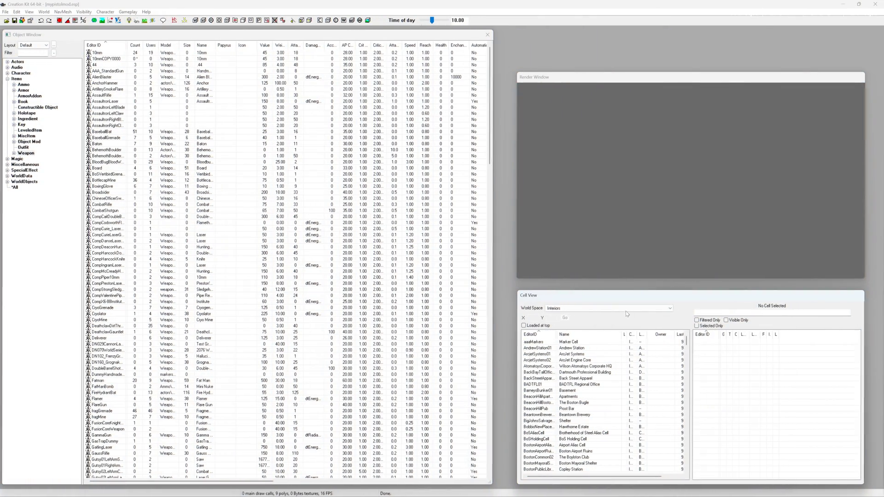
Step: Set the Cell View world space to Commonwealth and select the StarlightDriveInExt cell
{"action": "left_click", "coordinate": [626, 308]}
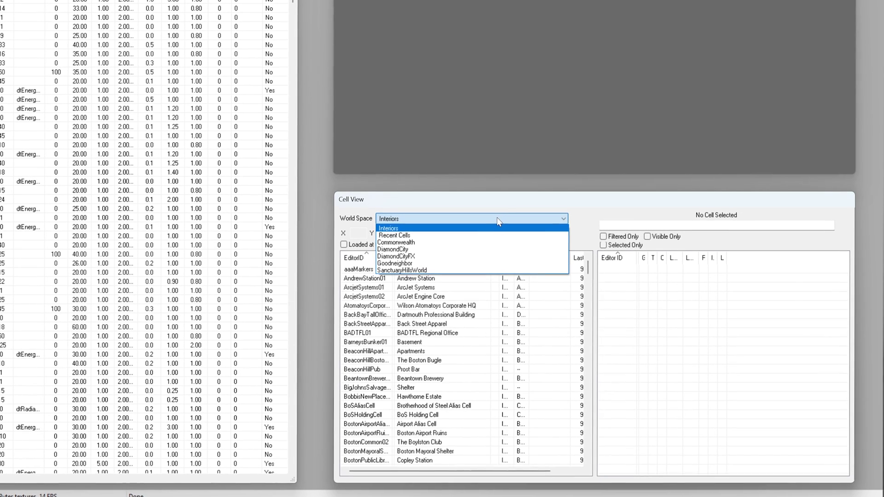
{"action": "left_click", "coordinate": [497, 242]}
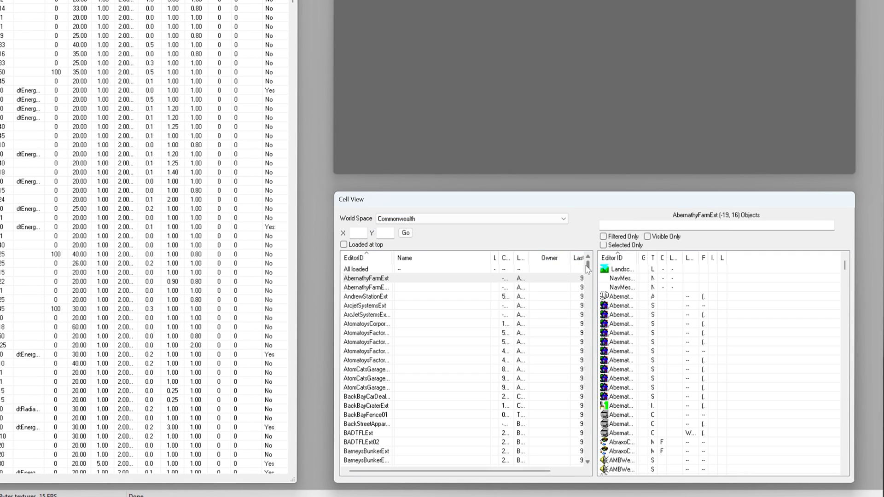
{"action": "mouse_move", "coordinate": [588, 268]}
{"action": "left_mouse_down"}
{"action": "mouse_move", "coordinate": [589, 304]}
{"action": "mouse_move", "coordinate": [589, 267]}
{"action": "left_mouse_up"}
{"action": "scroll", "coordinate": [444, 341], "scroll_direction": "down", "scroll_amount": 5}
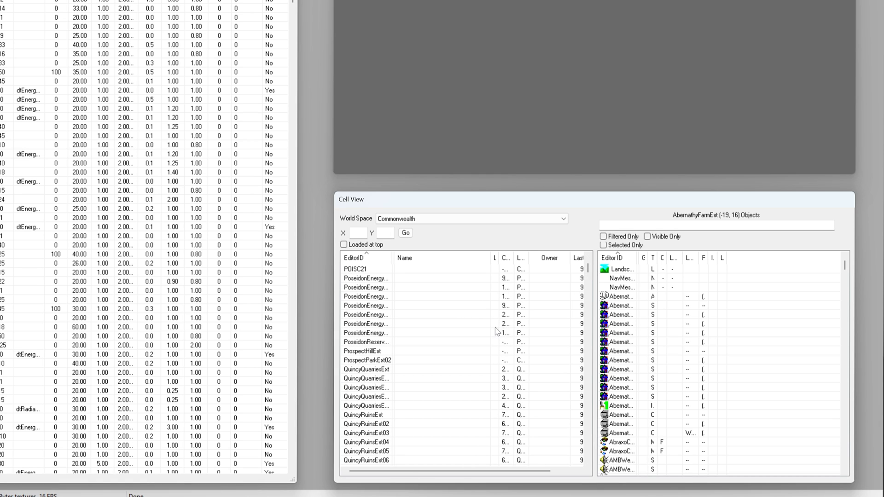
{"action": "scroll", "coordinate": [444, 341], "scroll_direction": "down", "scroll_amount": 20}
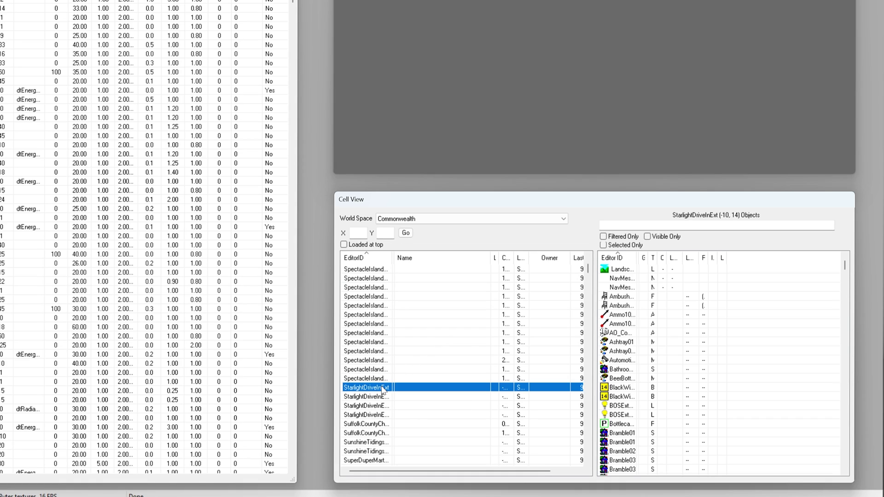
{"action": "left_click", "coordinate": [382, 387]}
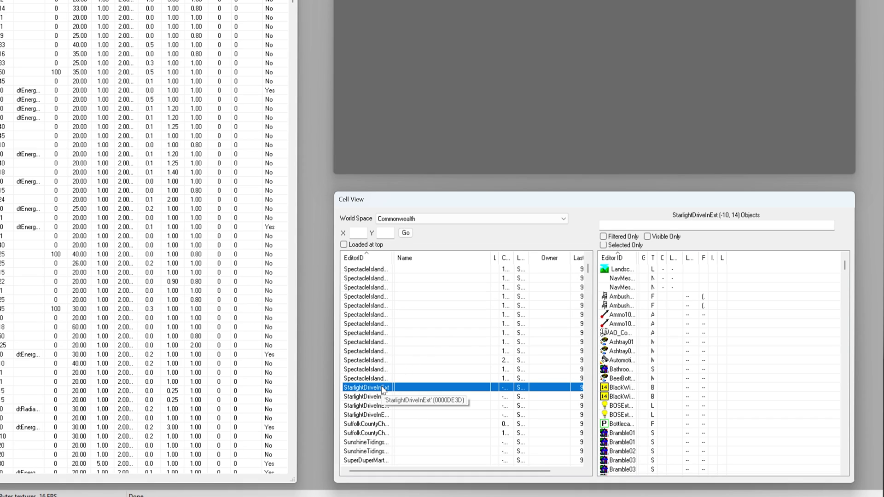
Step: Load StarlightDriveInExt and drag the mypistolmod pistol onto the ground near the tank
{"action": "double_click", "coordinate": [382, 388]}
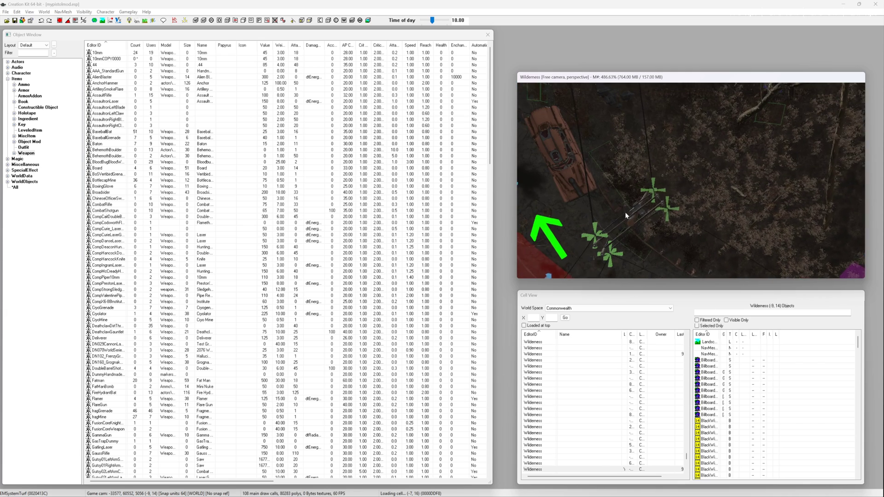
{"action": "middle_click_drag", "start_coordinate": [625, 212], "coordinate": [648, 190]}
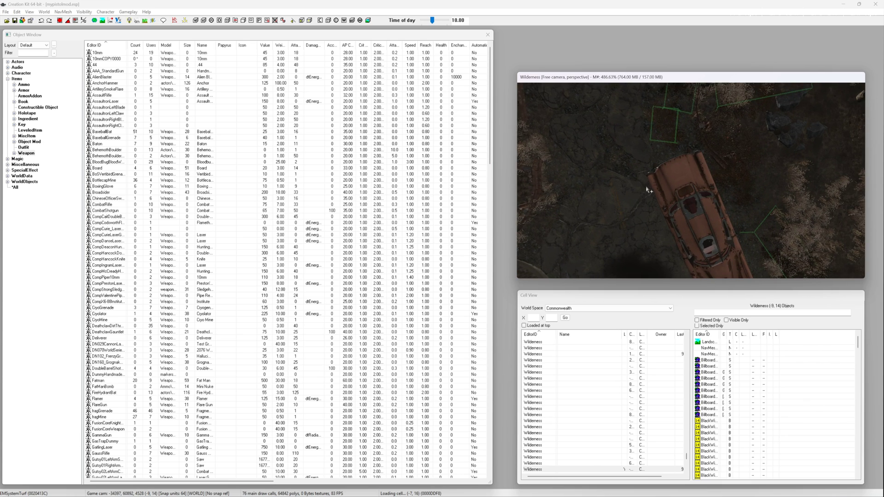
{"action": "scroll", "coordinate": [648, 193], "scroll_direction": "up", "scroll_amount": 5}
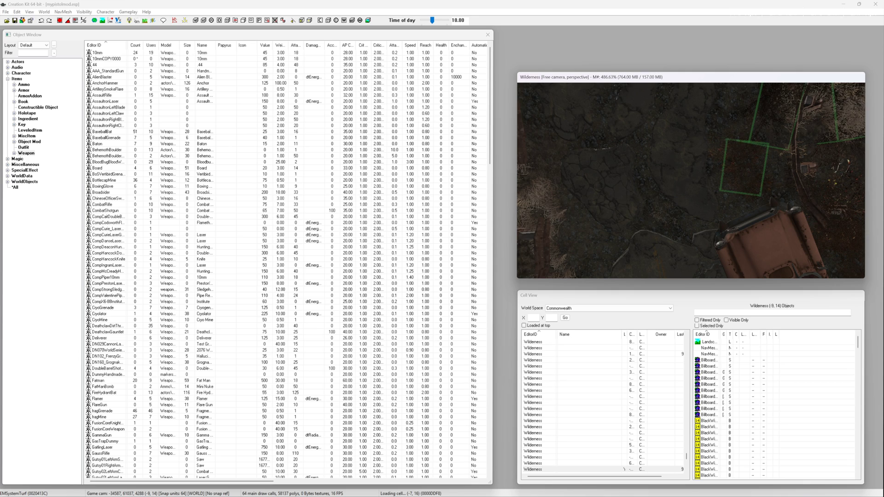
{"action": "left_click", "coordinate": [32, 53]}
{"action": "type", "text": "mypistol"}
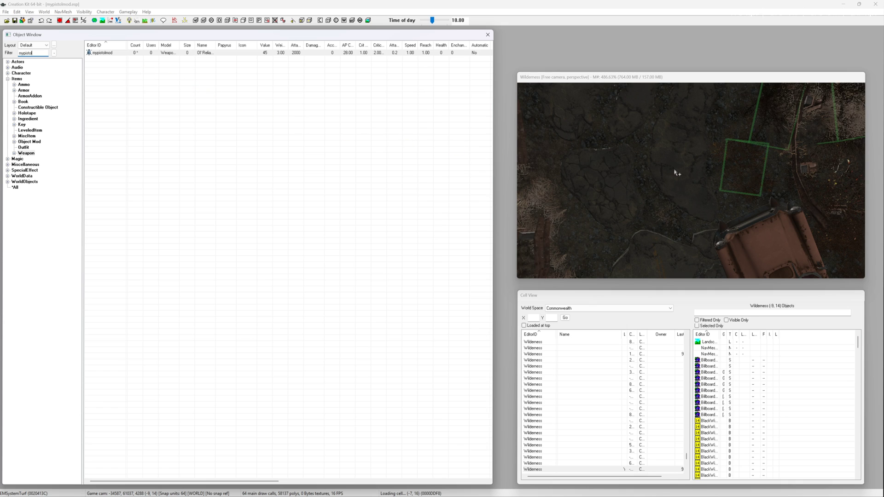
{"action": "left_click_drag", "start_coordinate": [686, 178], "coordinate": [684, 174]}
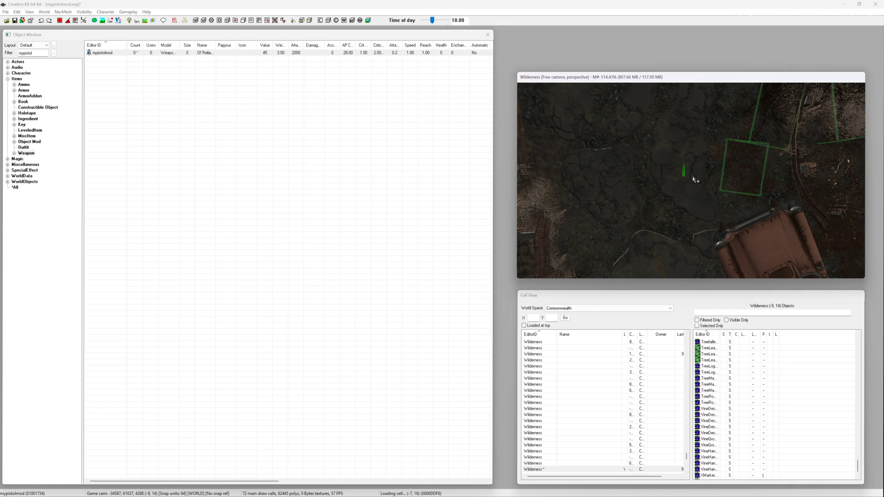
Step: Save the mypistolmod.esp plugin with the placed pistol
{"action": "scroll", "coordinate": [696, 180], "scroll_direction": "up", "scroll_amount": 5}
{"action": "scroll", "coordinate": [685, 170], "scroll_direction": "down", "scroll_amount": 3}
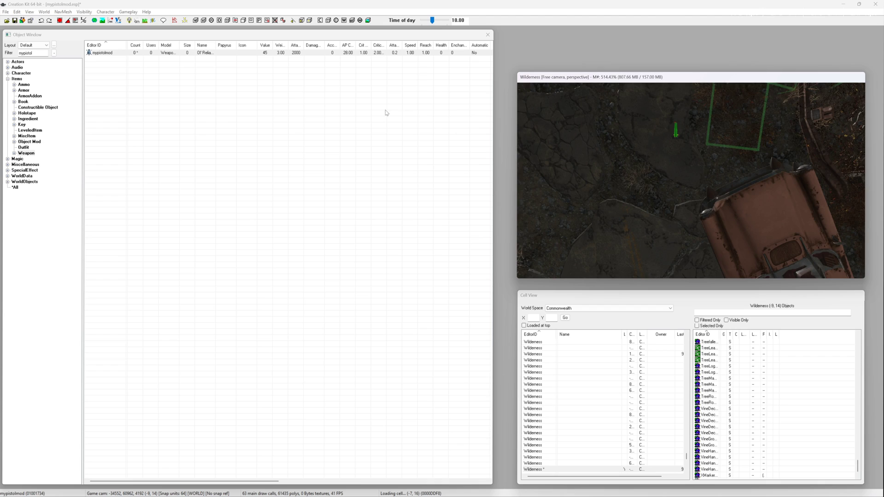
{"action": "left_click", "coordinate": [5, 12]}
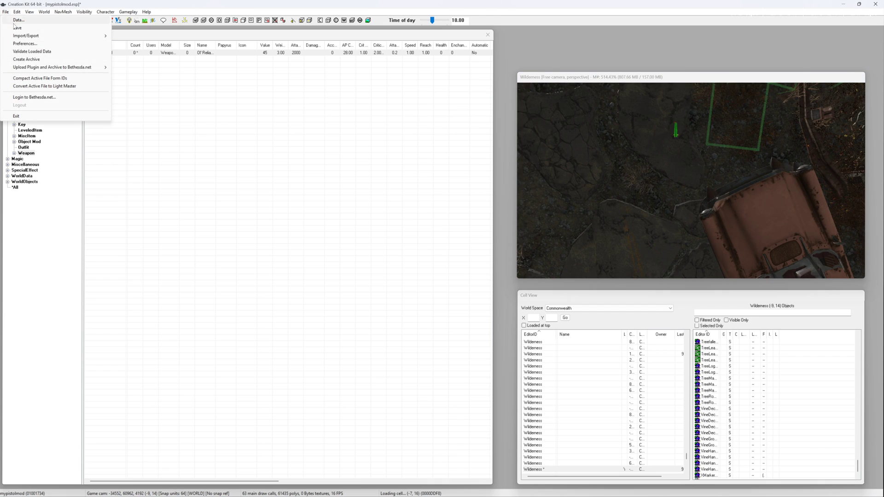
{"action": "left_click", "coordinate": [16, 28]}
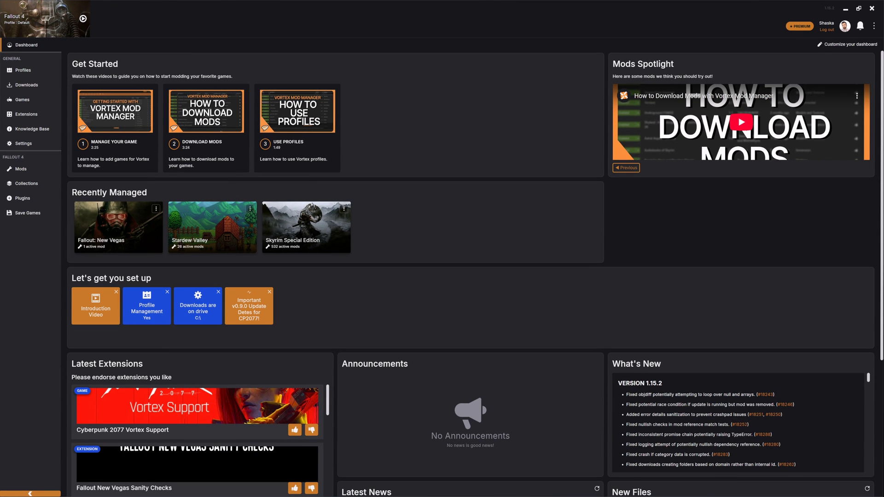
Step: Show Vortex's Fallout 4 plugin list with mypistolmod.esp switched to Enabled
{"action": "left_click", "coordinate": [36, 198]}
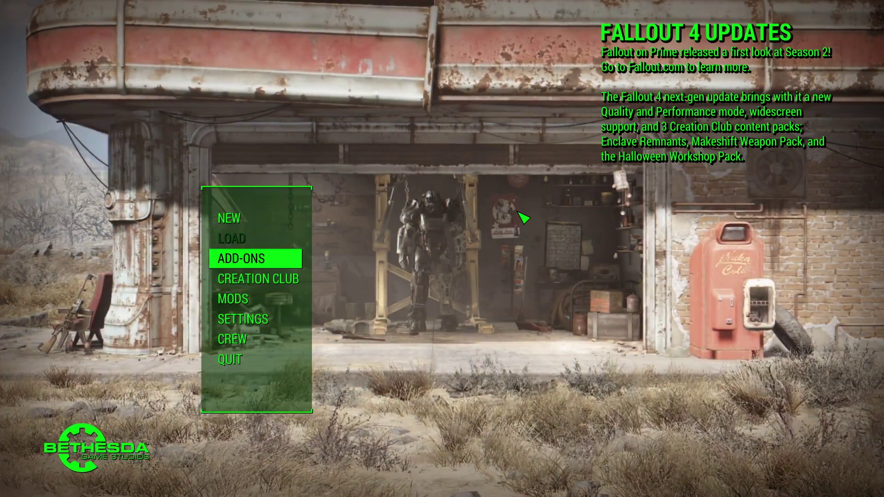
Step: Open the Mods section from the main menu and view the load order
{"action": "key", "text": "Down"}
{"action": "key", "text": "Down"}
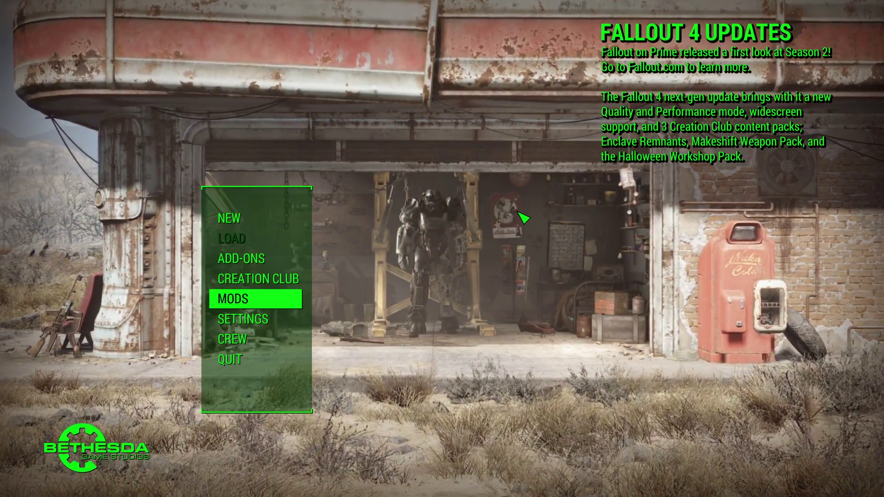
{"action": "key", "text": "Return"}
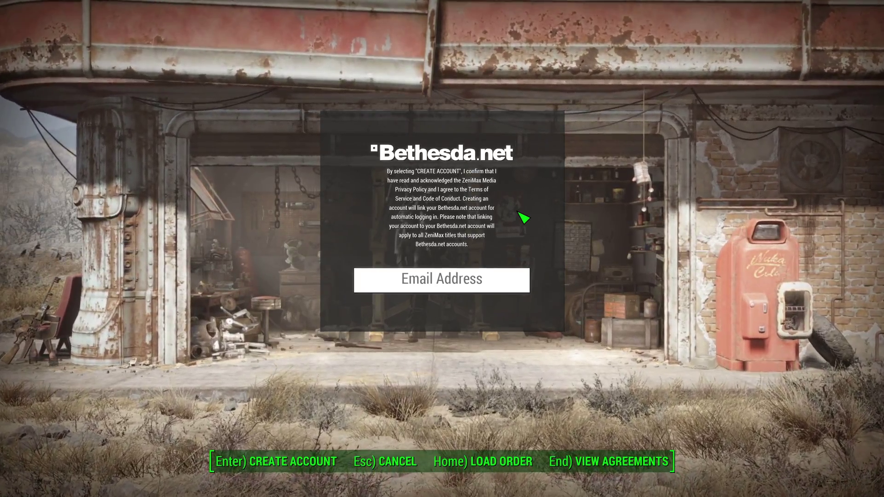
{"action": "key", "text": "Home"}
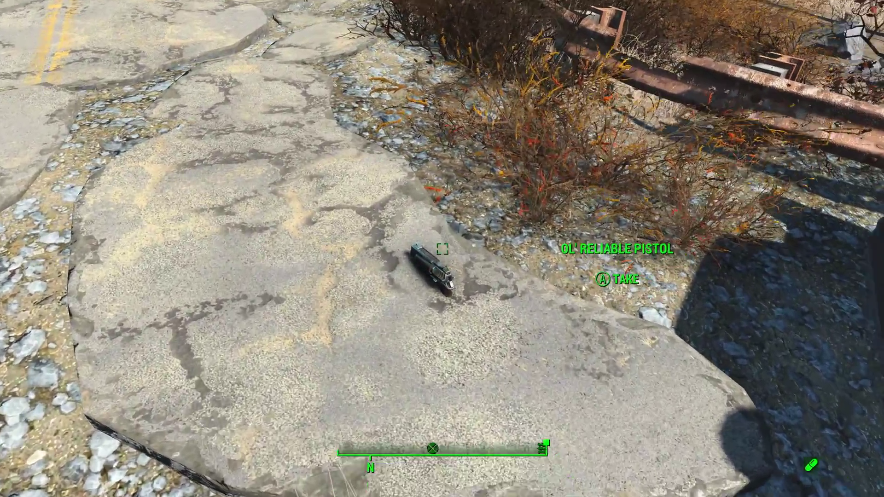
Step: Pick up the Ol' Reliable Pistol and inspect it in the Pip-Boy inventory
{"action": "key", "text": "e"}
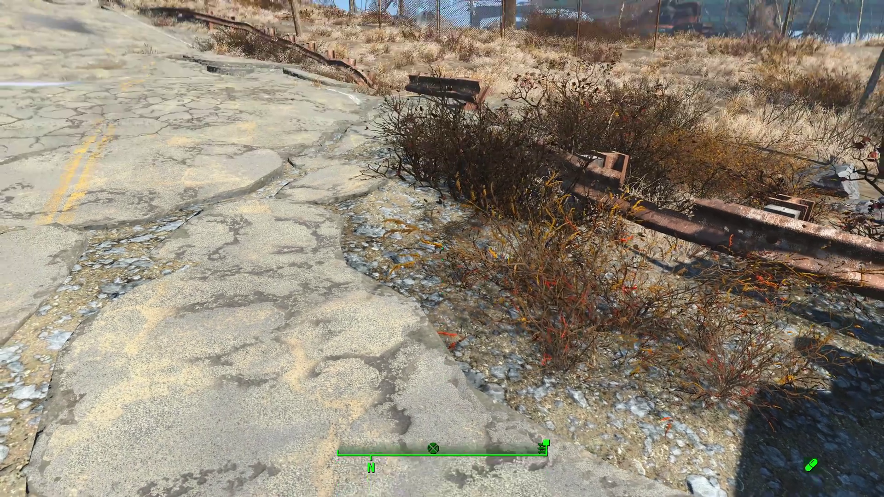
{"action": "key", "text": "Tab"}
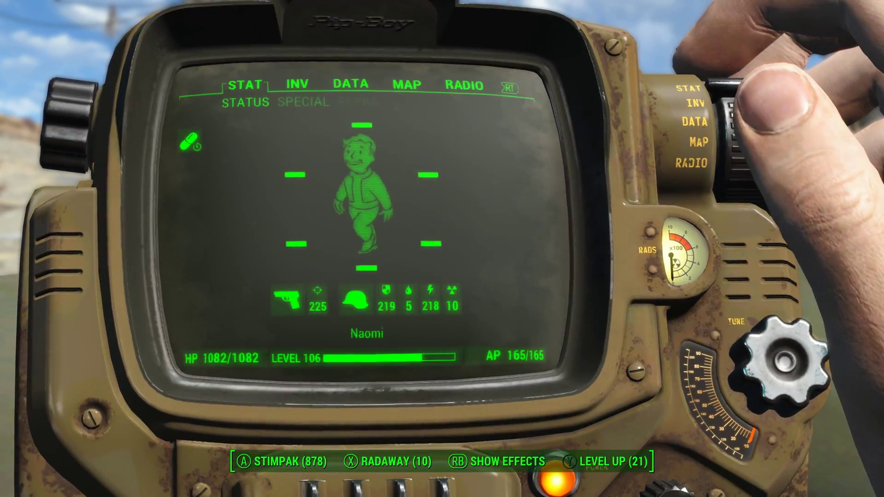
{"action": "key", "text": "e"}
{"action": "key", "text": "Down"}
{"action": "key", "text": "c"}
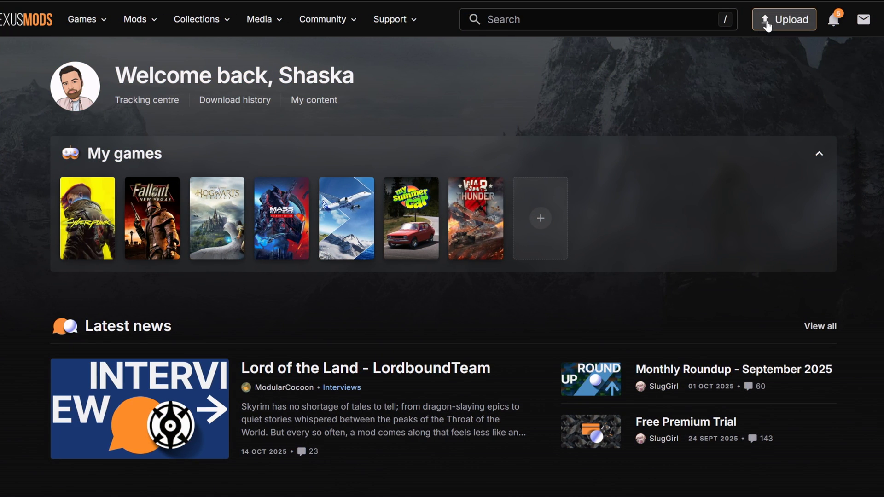
Step: Start a new mod upload on Nexus Mods with Fallout 4 as its game
{"action": "left_click", "coordinate": [766, 23]}
{"action": "left_click", "coordinate": [333, 299]}
{"action": "type", "text": "fallout 4"}
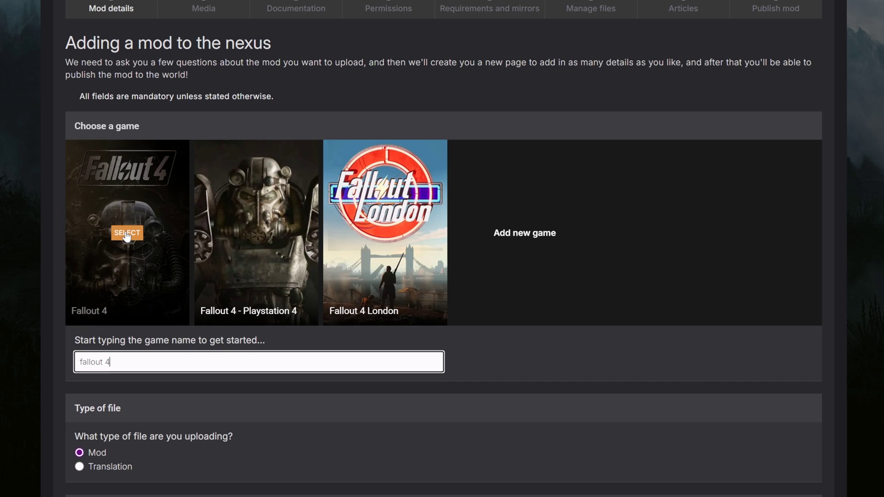
{"action": "left_click", "coordinate": [126, 233]}
Step: File the new mod upload under the Weapons category
{"action": "scroll", "coordinate": [129, 242], "scroll_direction": "down", "scroll_amount": 2}
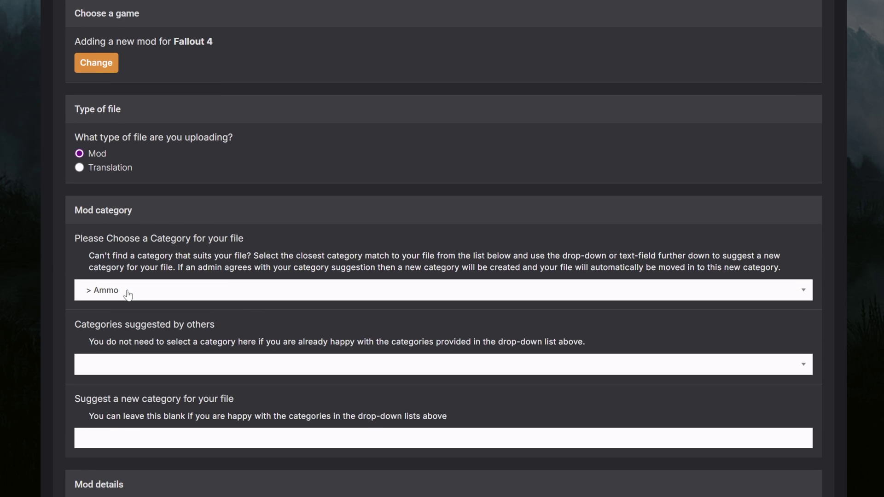
{"action": "left_click", "coordinate": [127, 292]}
{"action": "type", "text": "we"}
{"action": "left_click", "coordinate": [111, 339]}
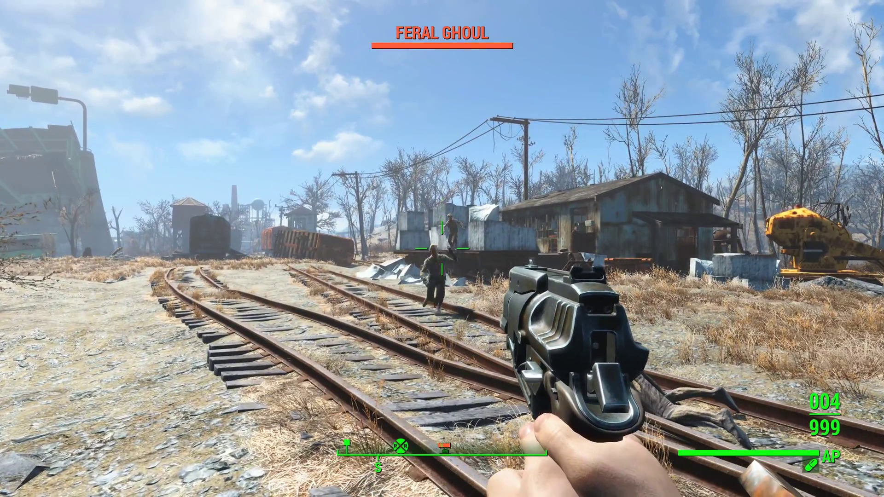
Step: Lock V.A.T.S. targeting onto the level 3 Feral Ghoul by the rail tracks
{"action": "key", "text": "q"}
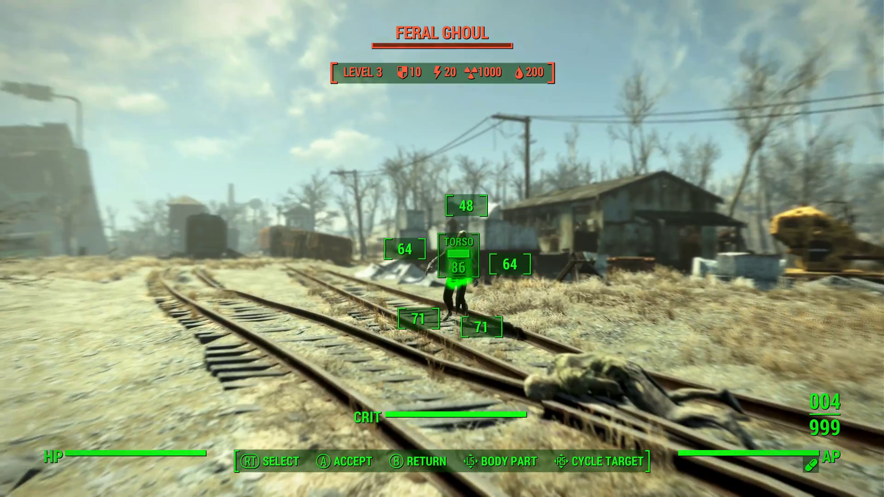